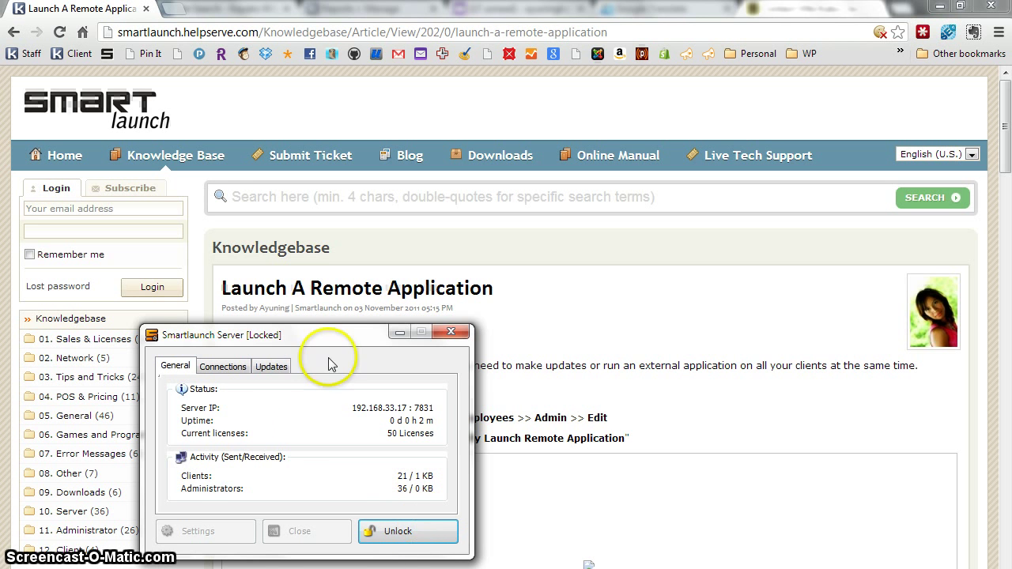
Step: Move the server window aside and unlock Smartlaunch Server with the admin login
{"action": "left_click_drag", "start_coordinate": [338, 340], "coordinate": [532, 307]}
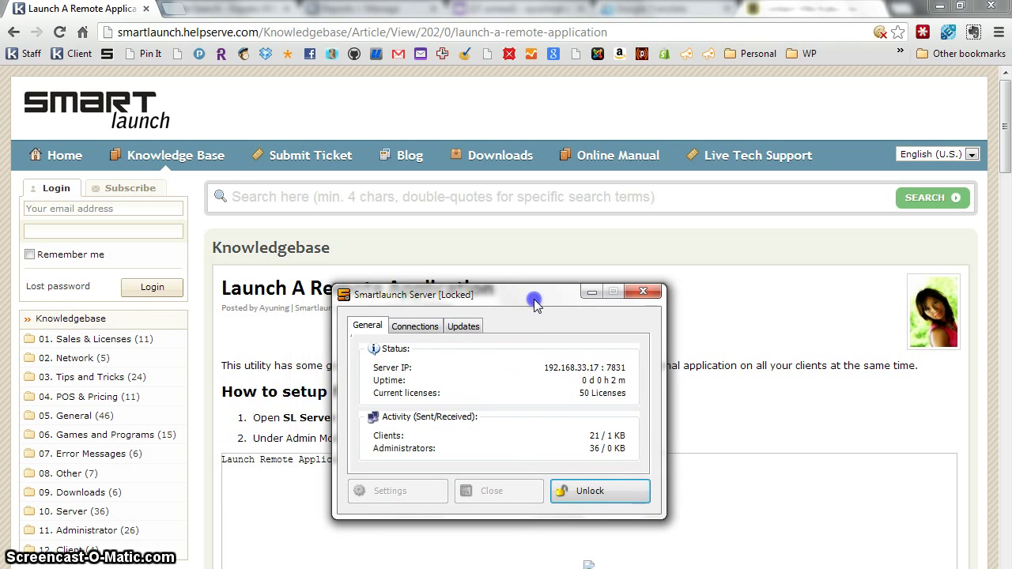
{"action": "left_click", "coordinate": [590, 491]}
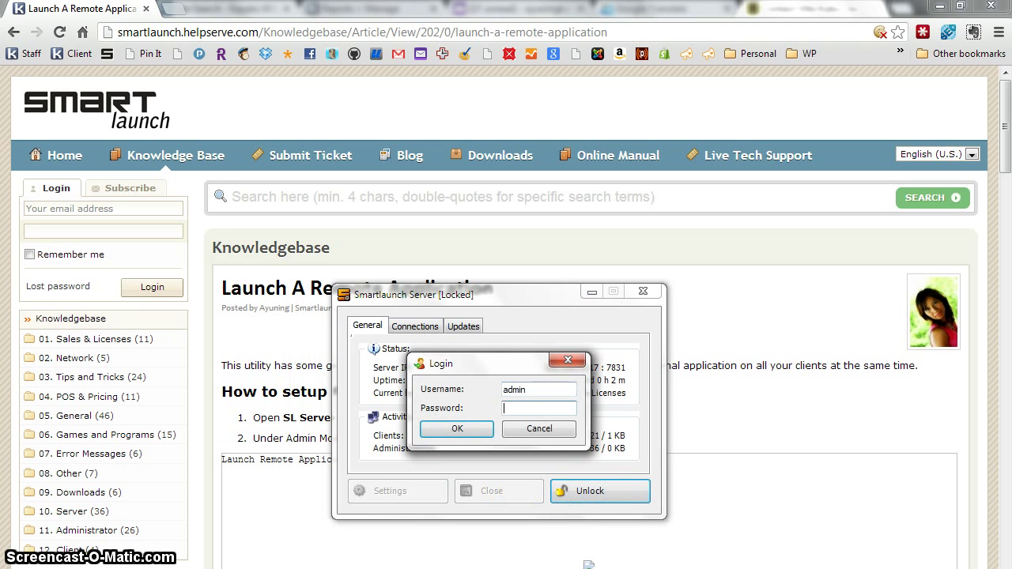
{"action": "key", "text": "Return"}
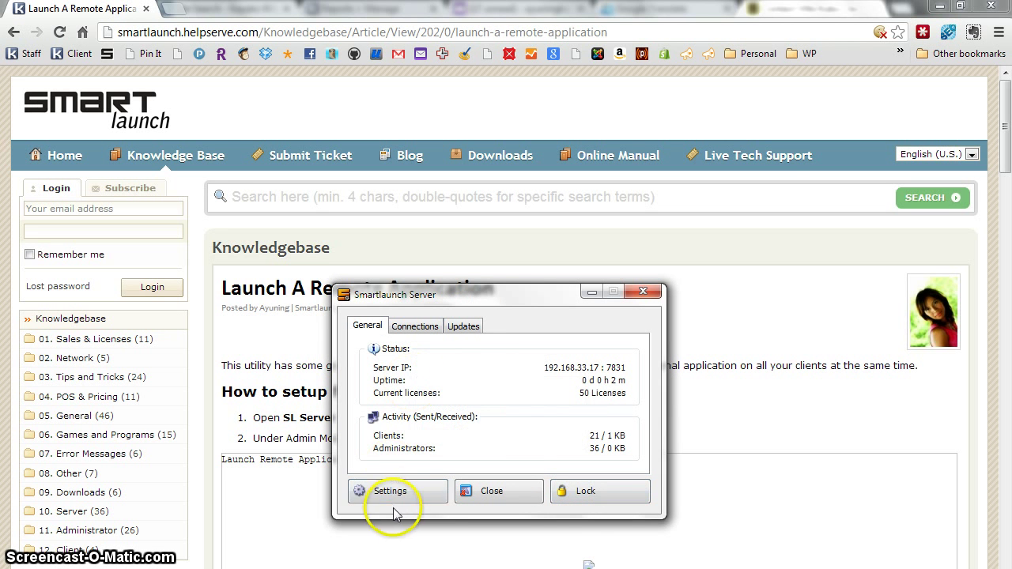
Step: In Settings, open General Settings > Employees and select the Admin account
{"action": "left_click", "coordinate": [398, 497]}
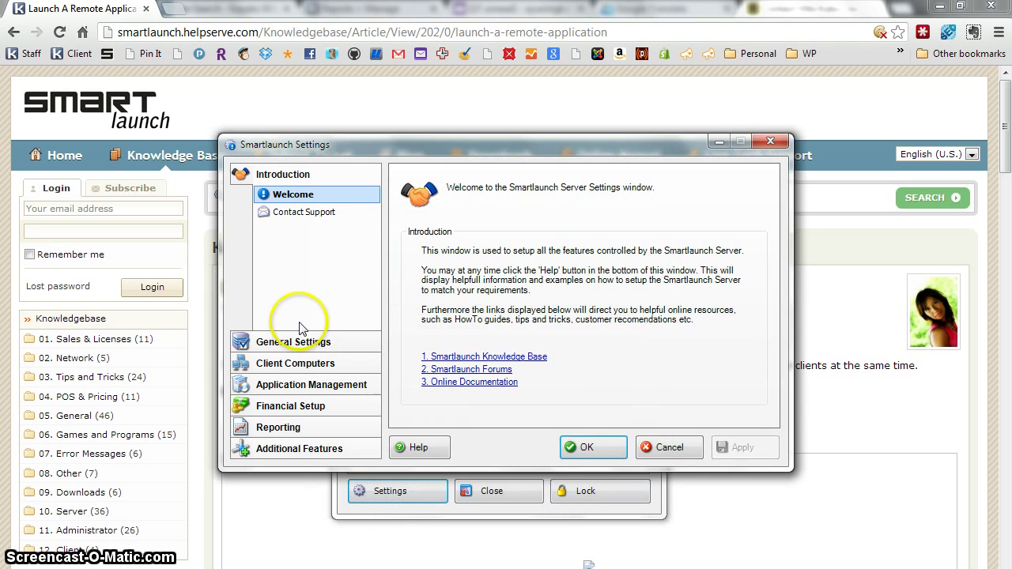
{"action": "left_click", "coordinate": [285, 342]}
{"action": "left_click", "coordinate": [305, 309]}
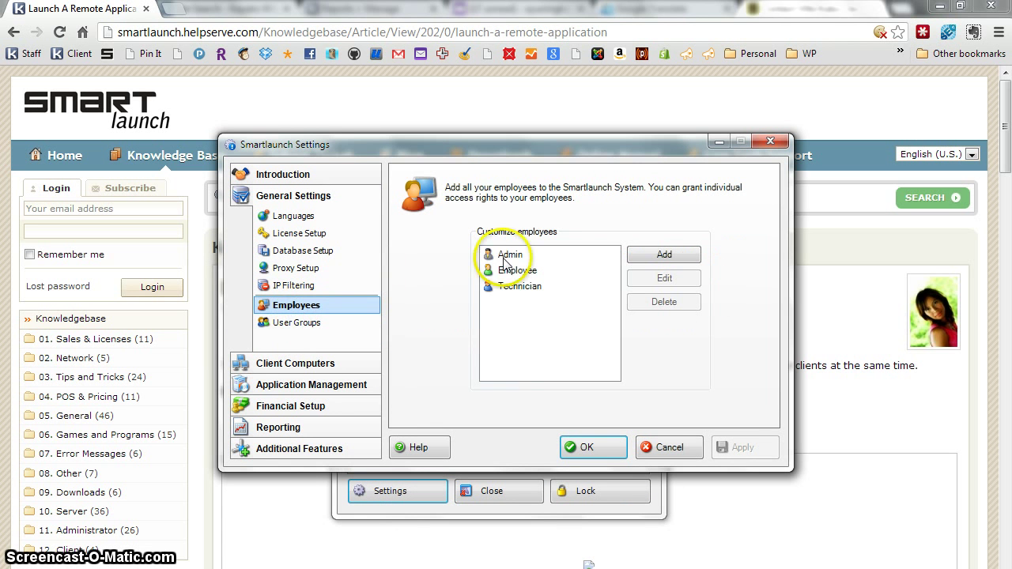
{"action": "left_click", "coordinate": [527, 256]}
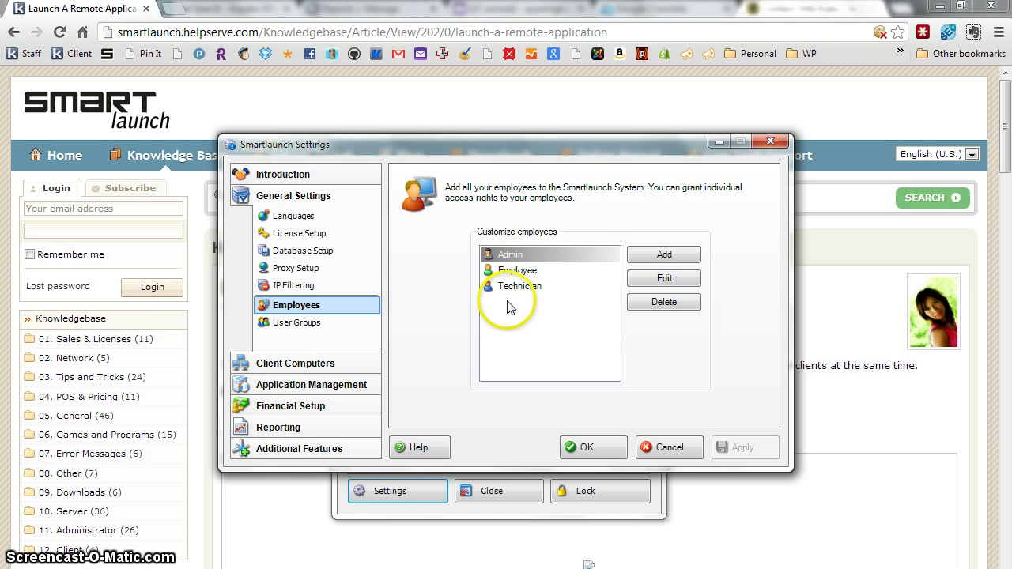
{"action": "left_click", "coordinate": [647, 282]}
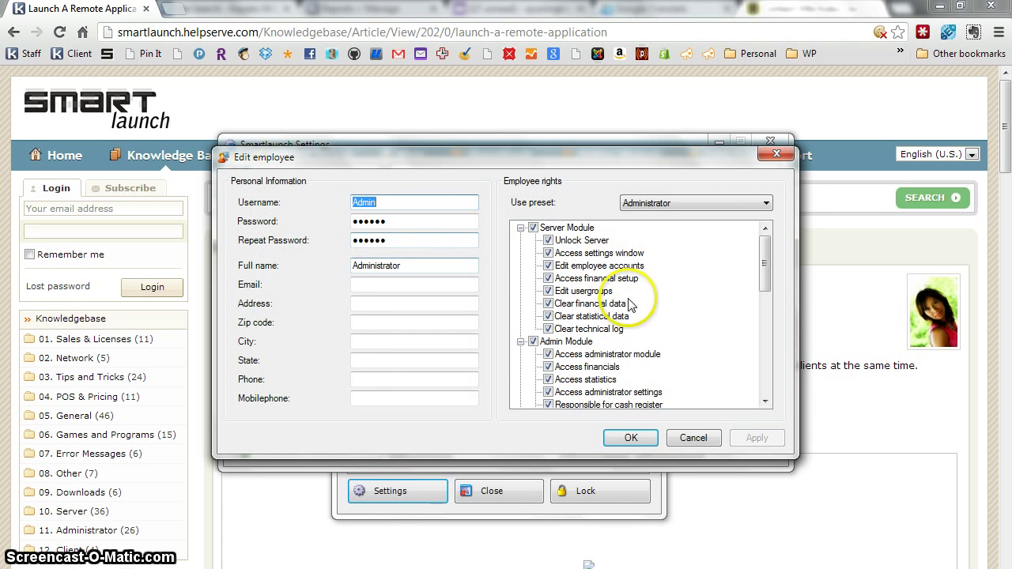
{"action": "mouse_move", "coordinate": [759, 264]}
{"action": "left_mouse_down"}
{"action": "mouse_move", "coordinate": [762, 295]}
{"action": "mouse_move", "coordinate": [714, 287]}
{"action": "mouse_move", "coordinate": [771, 291]}
{"action": "mouse_move", "coordinate": [764, 337]}
{"action": "left_mouse_up"}
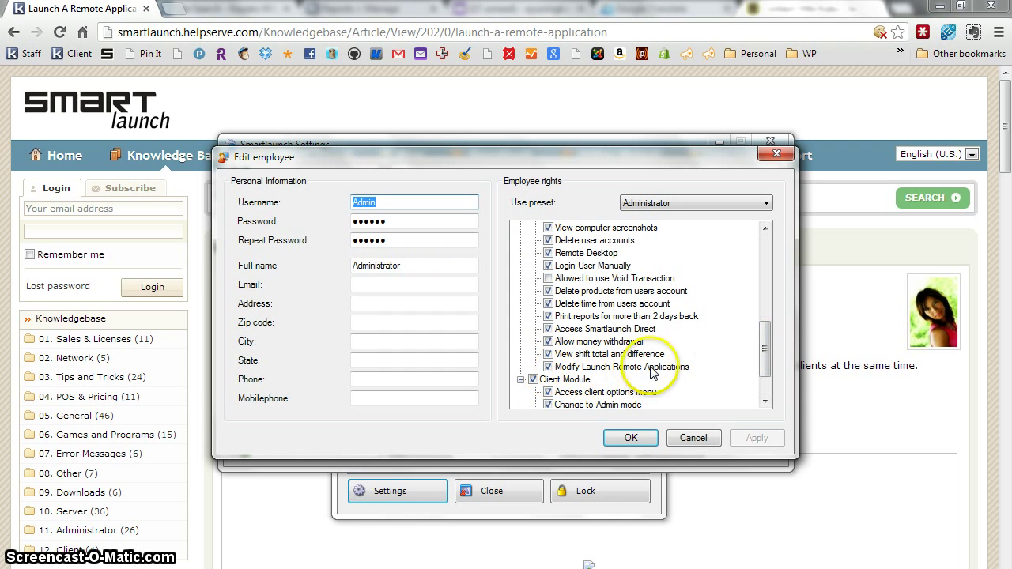
{"action": "left_click", "coordinate": [549, 366]}
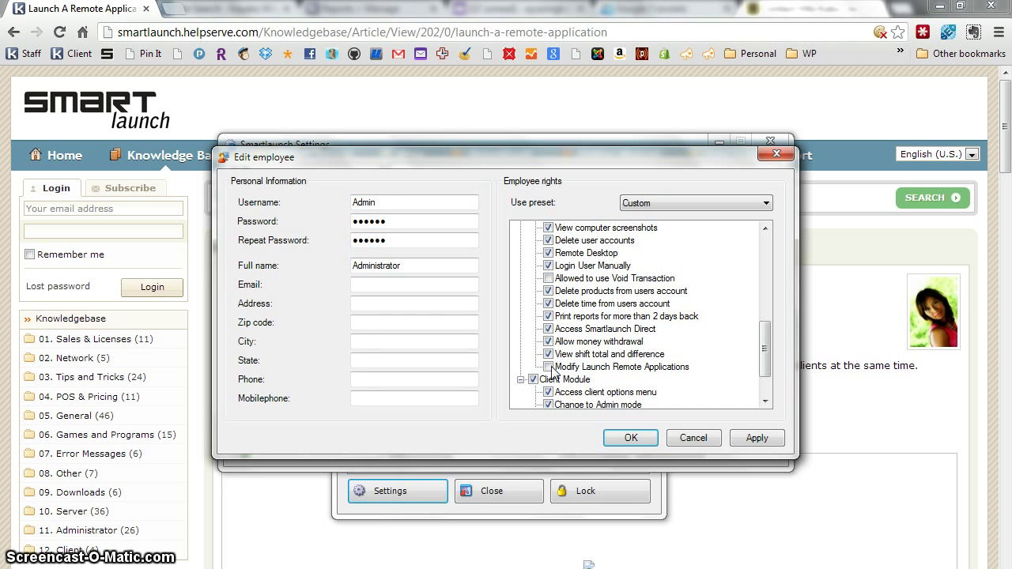
{"action": "left_click", "coordinate": [549, 367]}
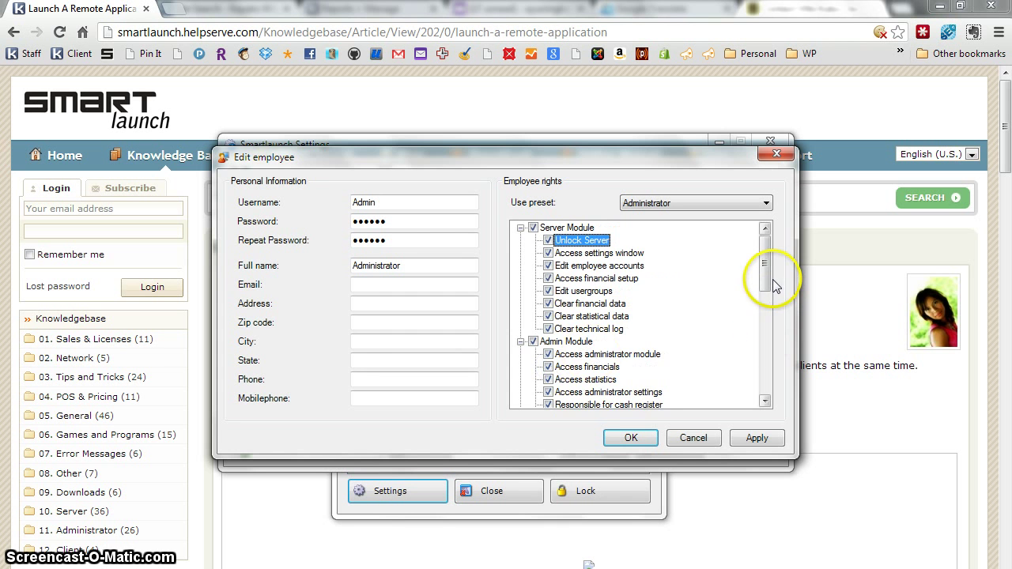
{"action": "left_click_drag", "start_coordinate": [766, 269], "coordinate": [764, 380]}
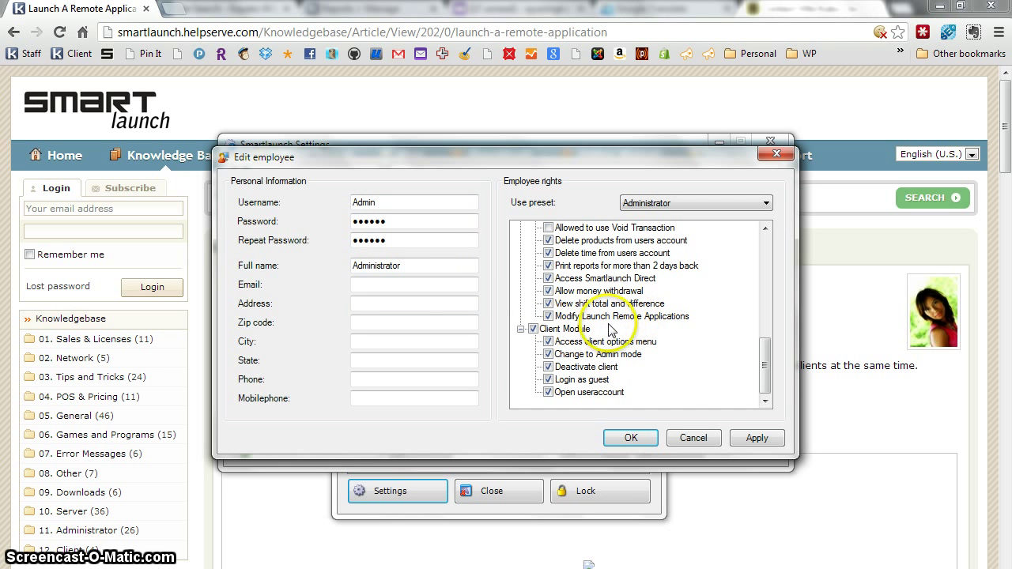
{"action": "left_click", "coordinate": [632, 438]}
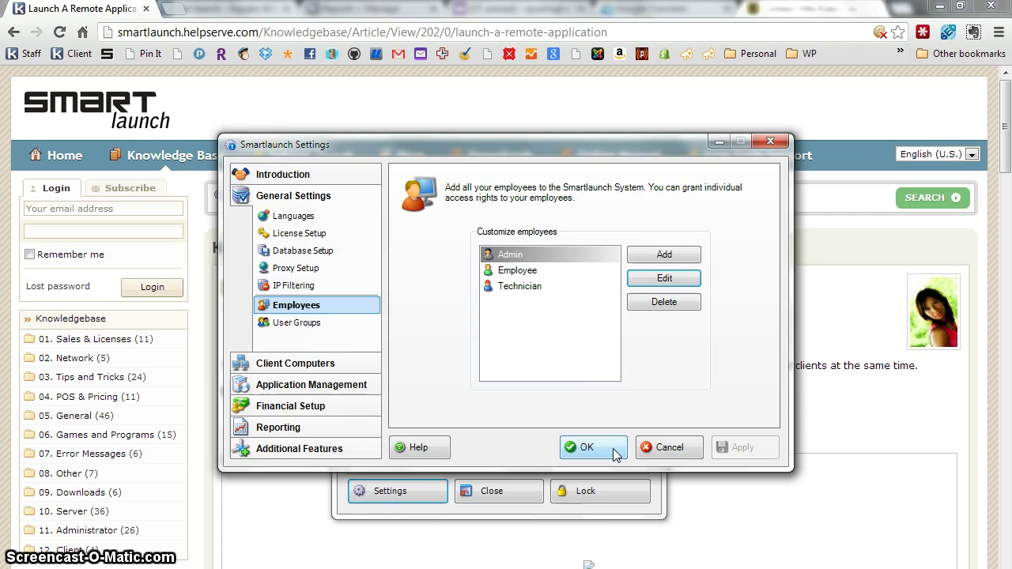
Step: Close Settings with OK, select PC001, and briefly check the virtual client PC window
{"action": "left_click", "coordinate": [615, 455]}
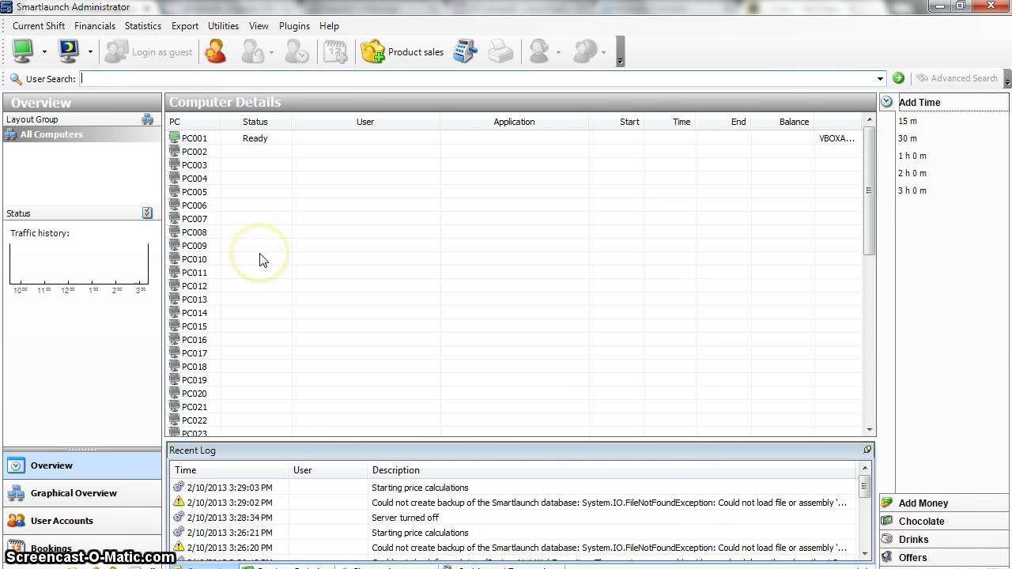
{"action": "left_click", "coordinate": [301, 140]}
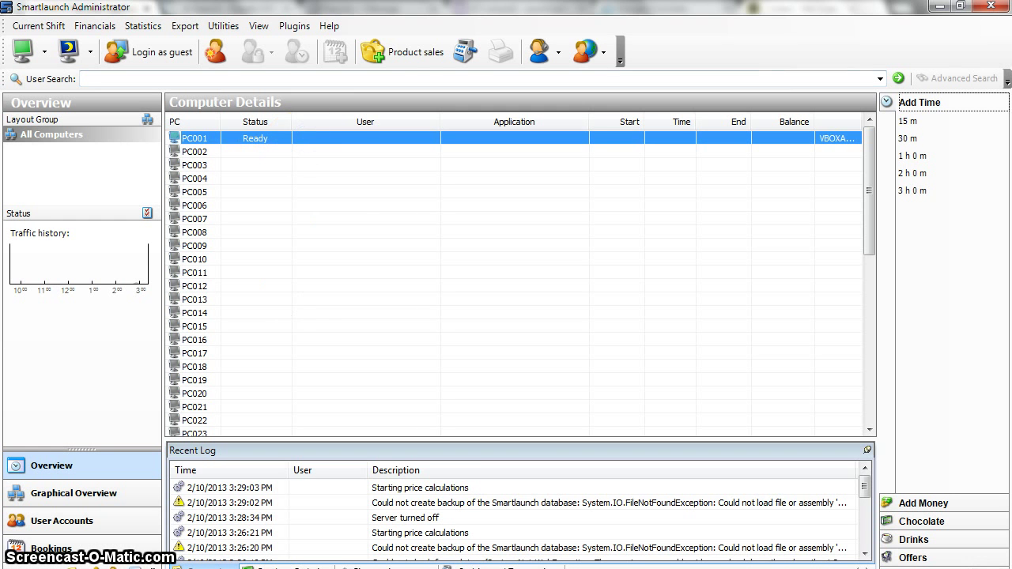
{"action": "left_click", "coordinate": [348, 563]}
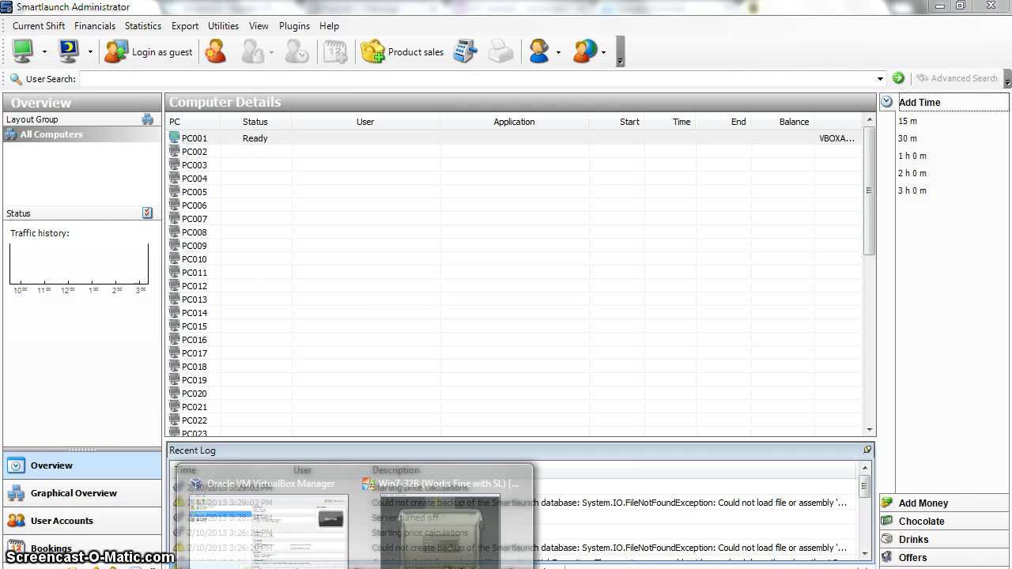
{"action": "left_click", "coordinate": [467, 554]}
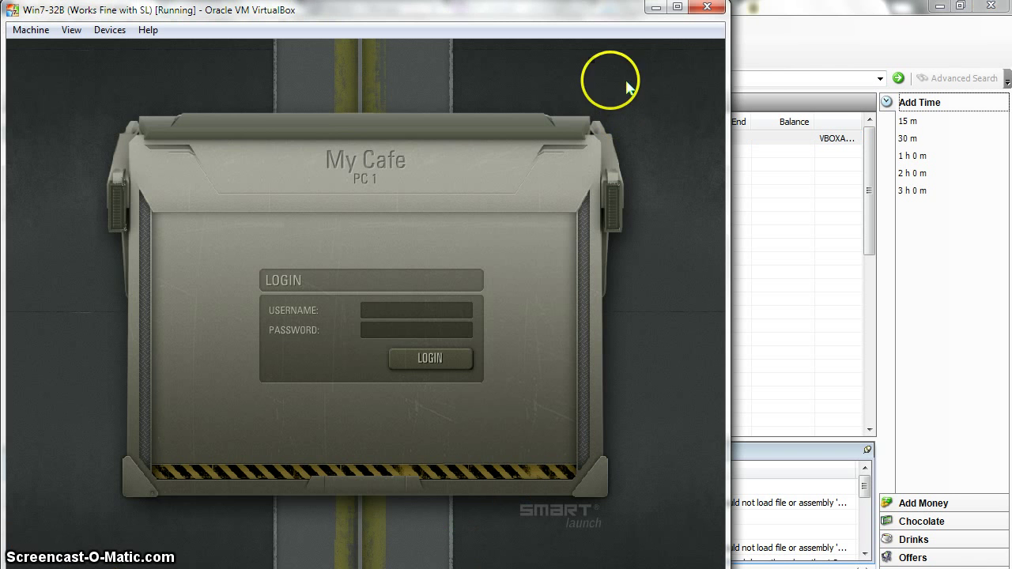
{"action": "left_click", "coordinate": [655, 9]}
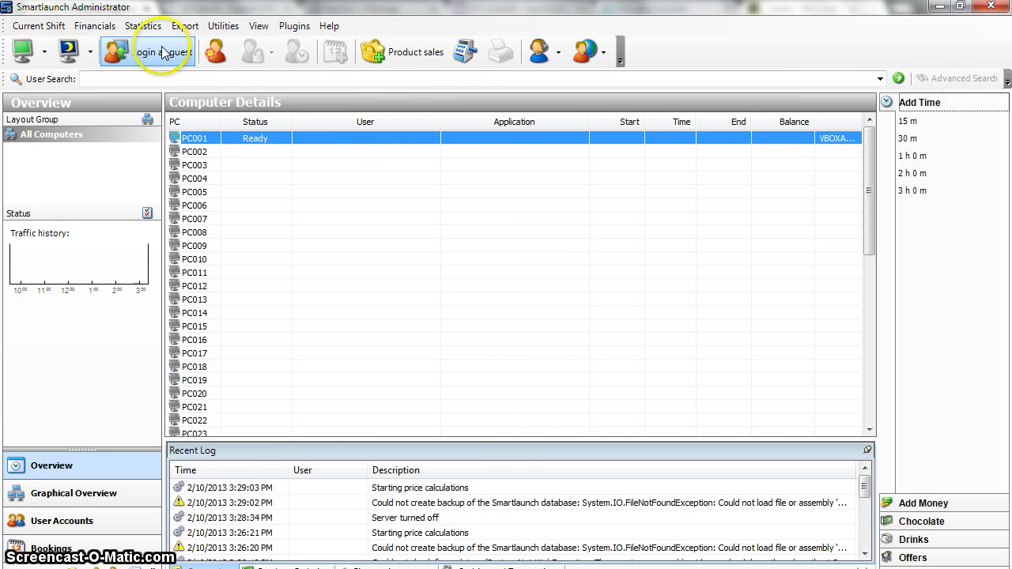
Step: Log user 'a' onto PC001 and confirm the client shows its welcome screen
{"action": "right_click", "coordinate": [255, 140]}
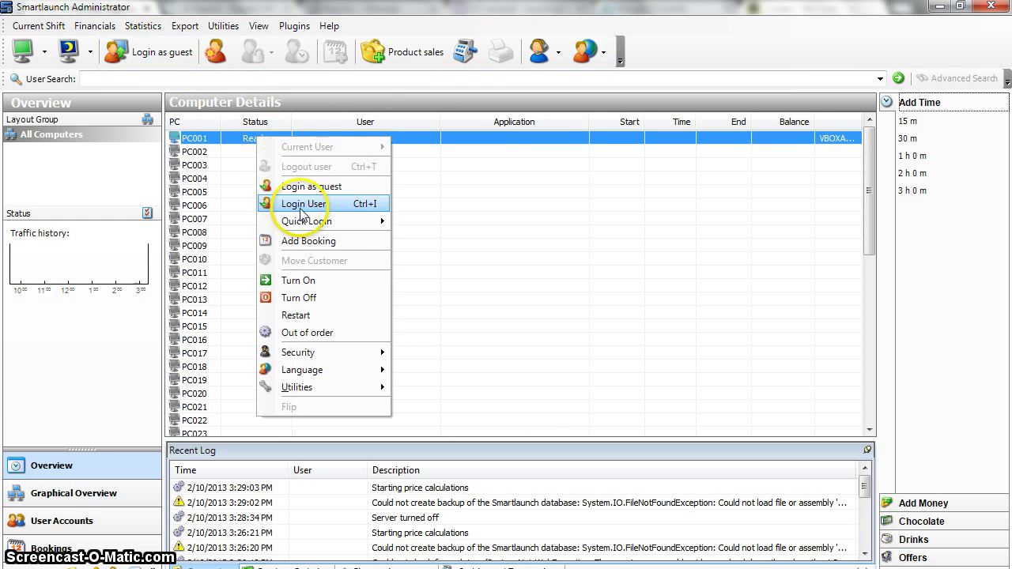
{"action": "left_click", "coordinate": [299, 205]}
{"action": "type", "text": "a"}
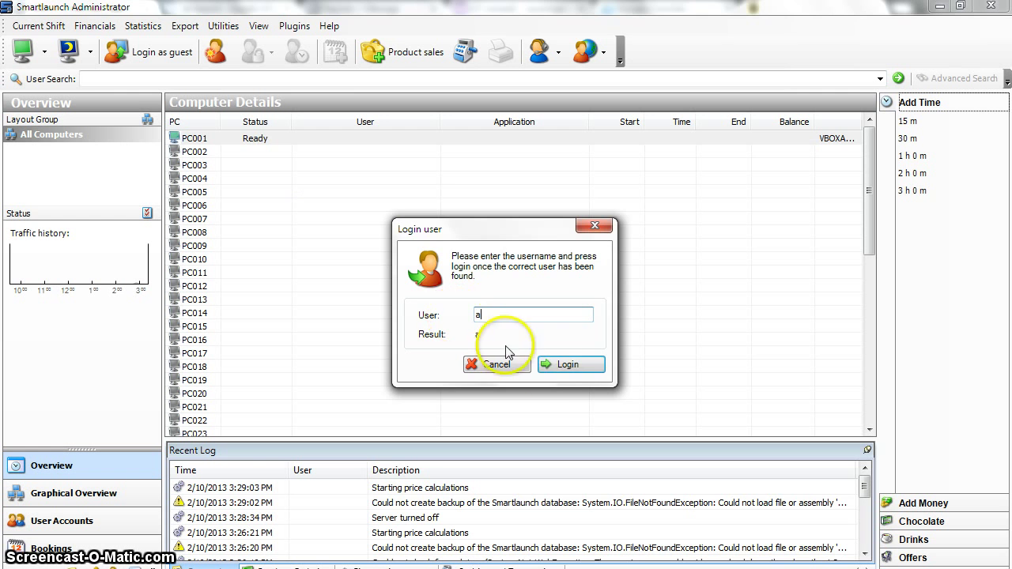
{"action": "left_click", "coordinate": [562, 369]}
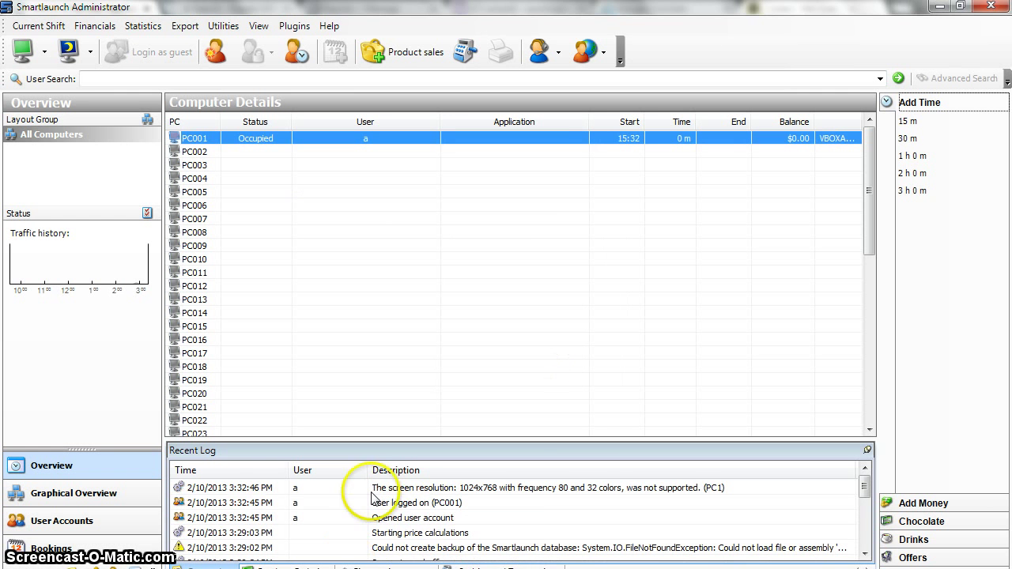
{"action": "left_click", "coordinate": [413, 538]}
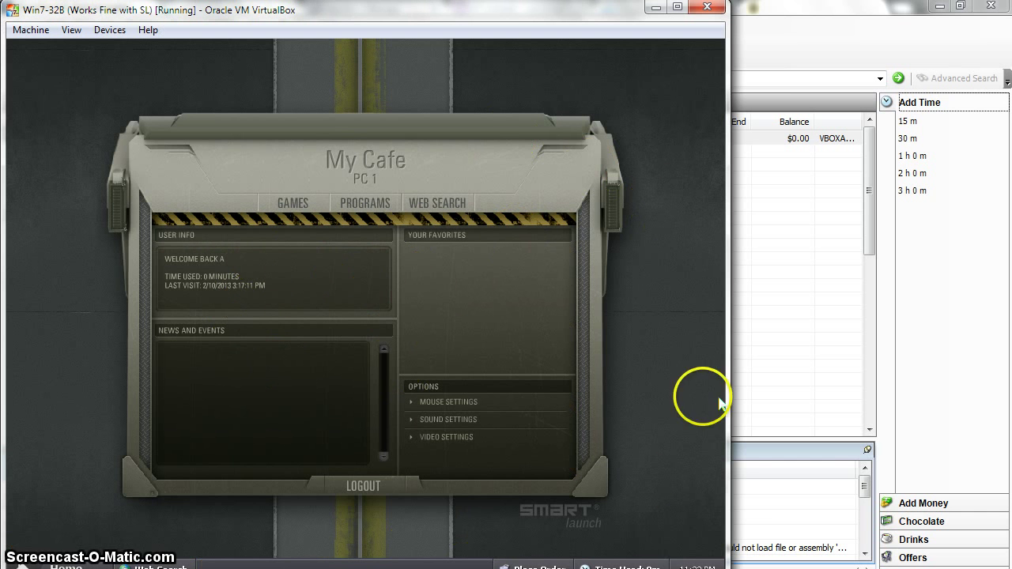
Step: Select PC001 and open Utilities > Launch Application Remotely
{"action": "left_click", "coordinate": [783, 341]}
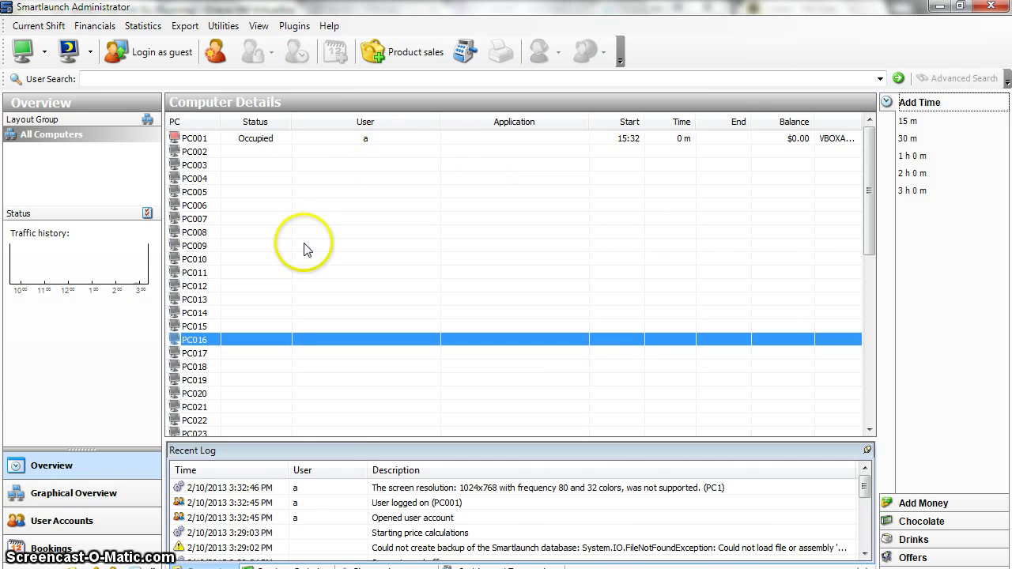
{"action": "left_click", "coordinate": [224, 26]}
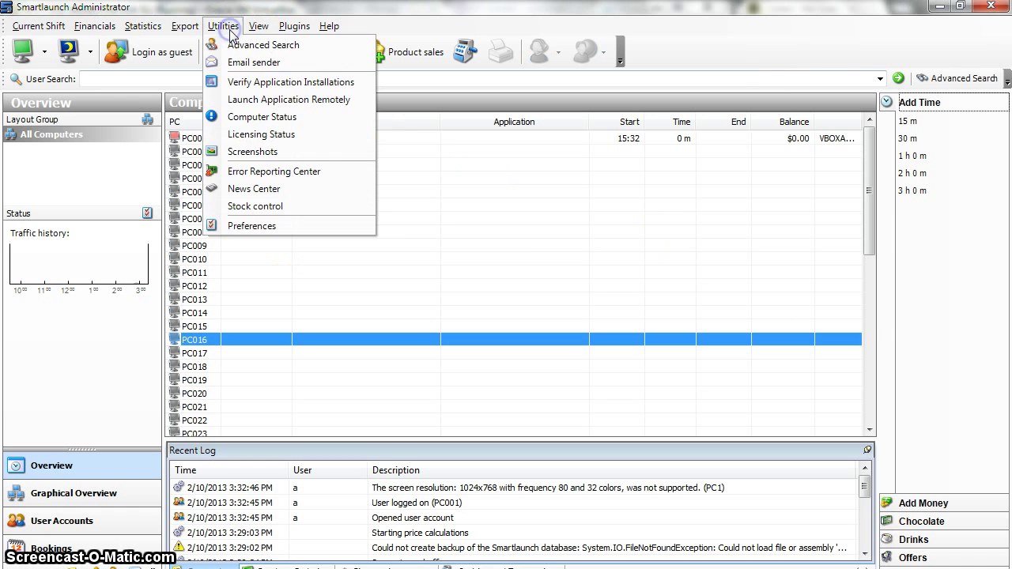
{"action": "left_click", "coordinate": [411, 145]}
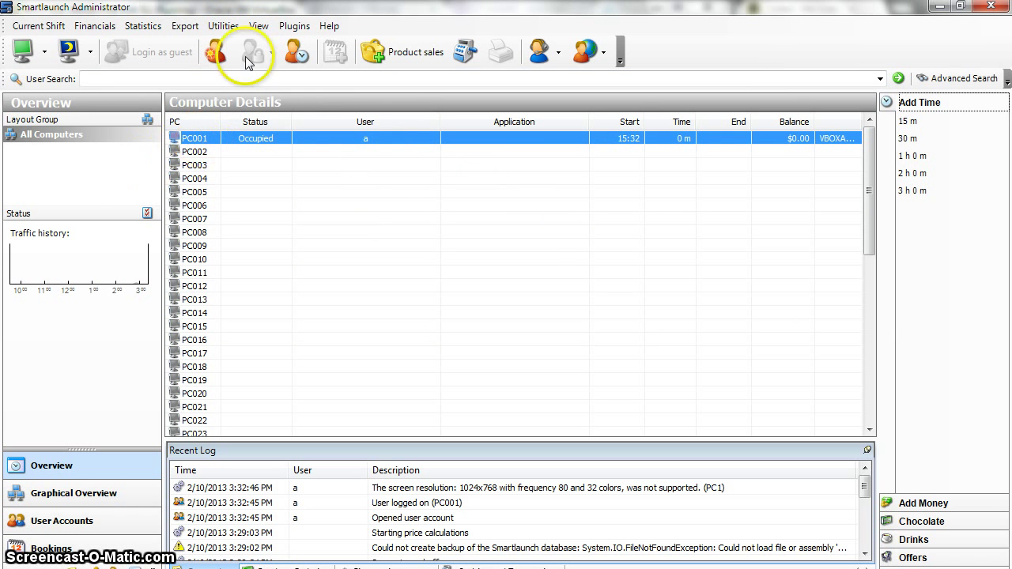
{"action": "left_click", "coordinate": [224, 27]}
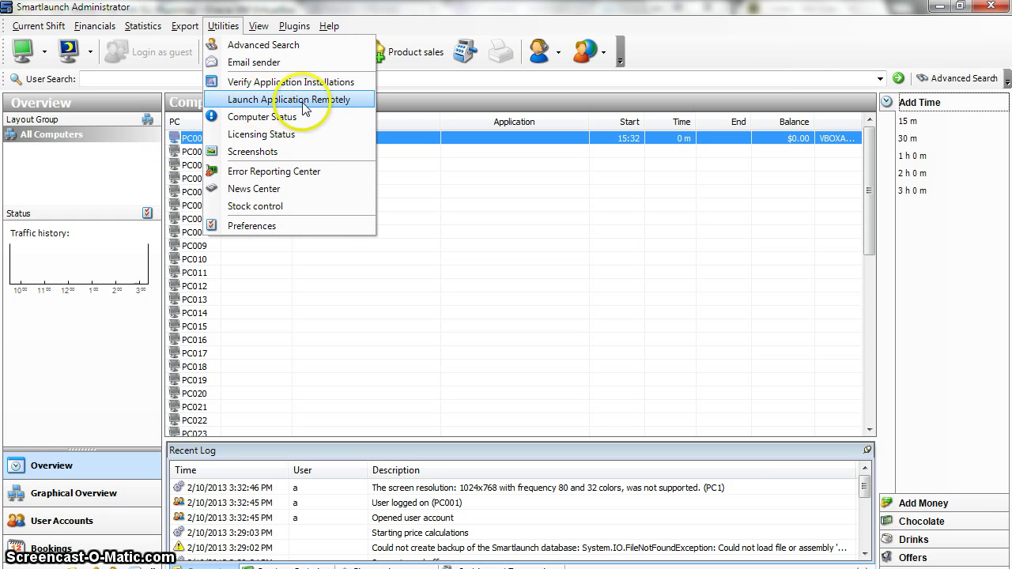
{"action": "left_click", "coordinate": [360, 101]}
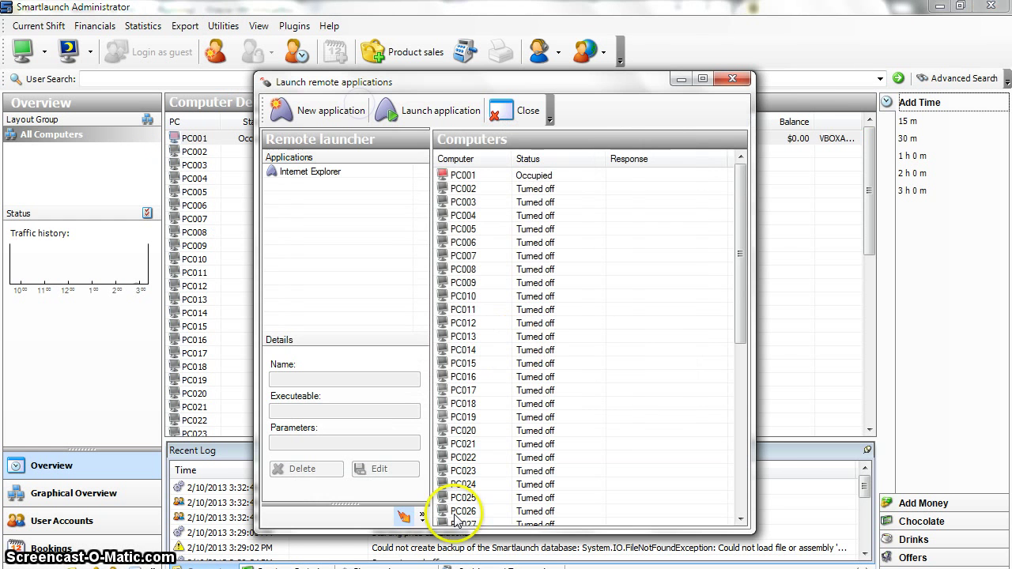
Step: Place the Launch remote applications window beside the VirtualBox client screen
{"action": "left_click_drag", "start_coordinate": [568, 59], "coordinate": [823, 71]}
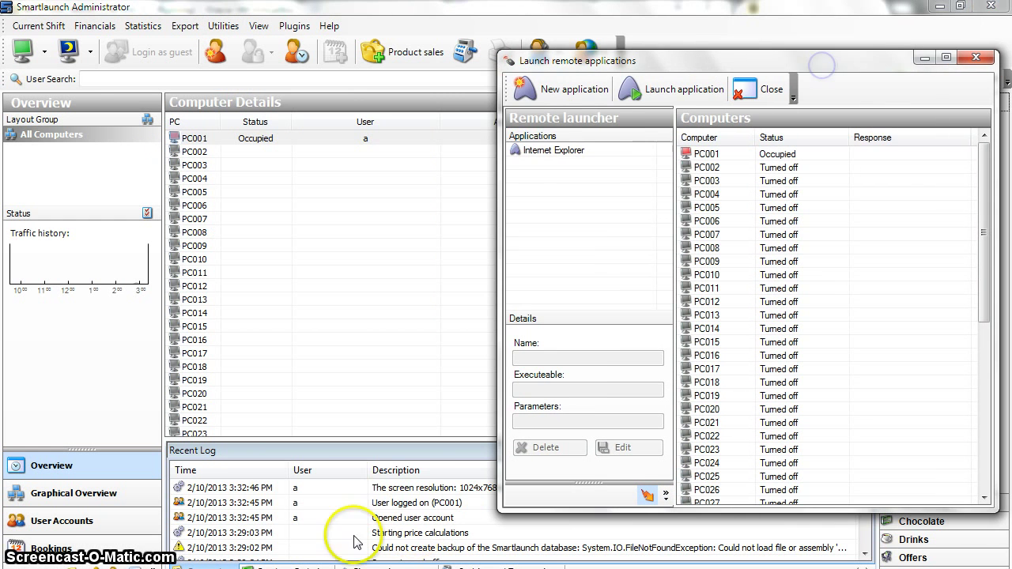
{"action": "left_click", "coordinate": [409, 552]}
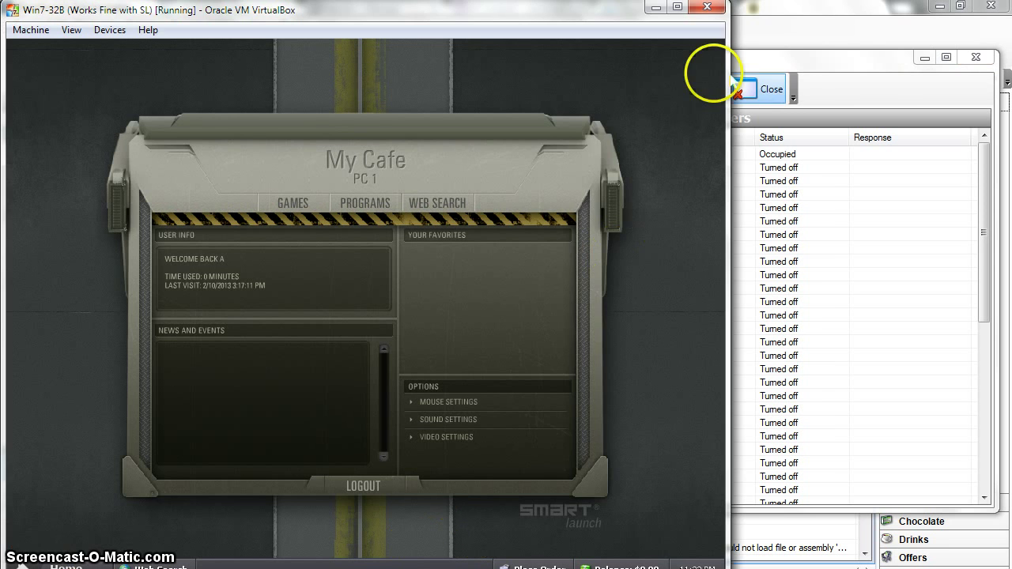
{"action": "left_click", "coordinate": [825, 62]}
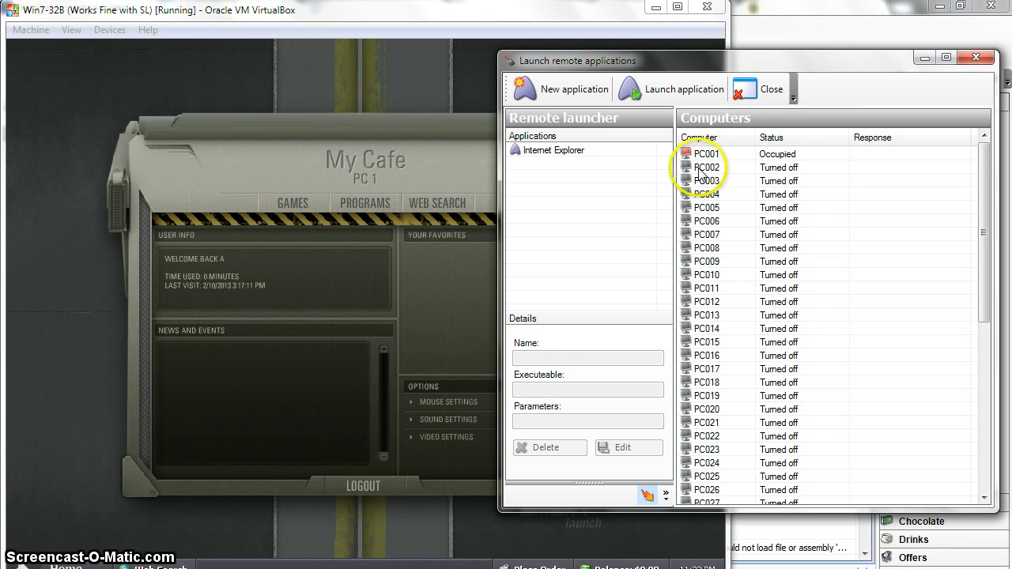
Step: View Internet Explorer's application details, then open and cancel a New application entry
{"action": "left_click", "coordinate": [572, 153]}
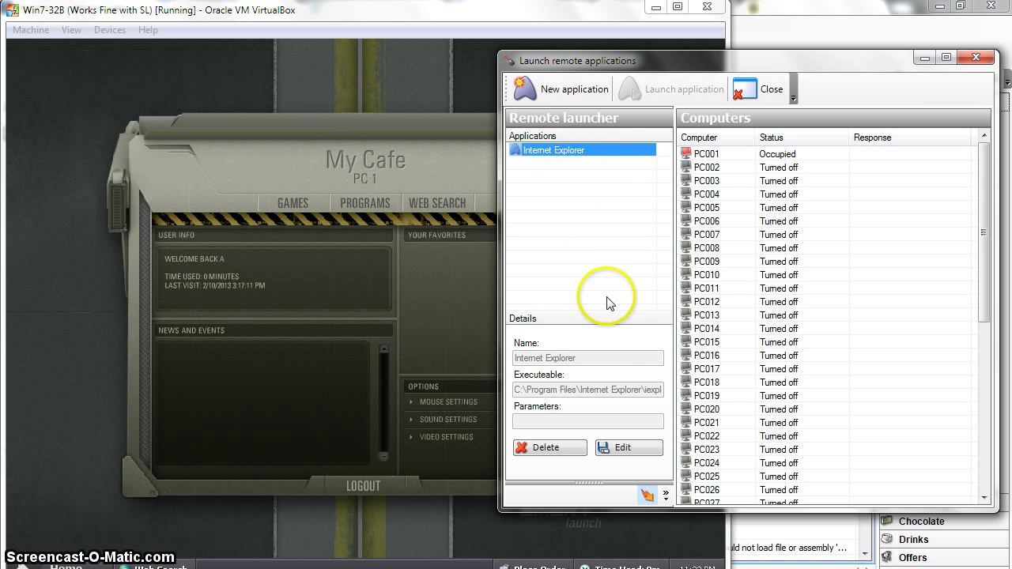
{"action": "left_click", "coordinate": [582, 91]}
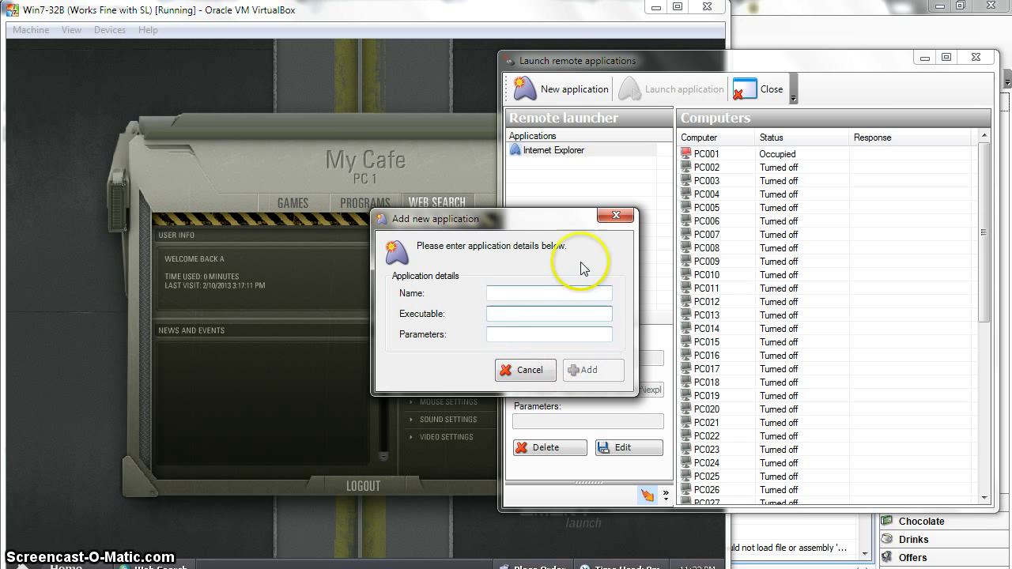
{"action": "left_click", "coordinate": [616, 216]}
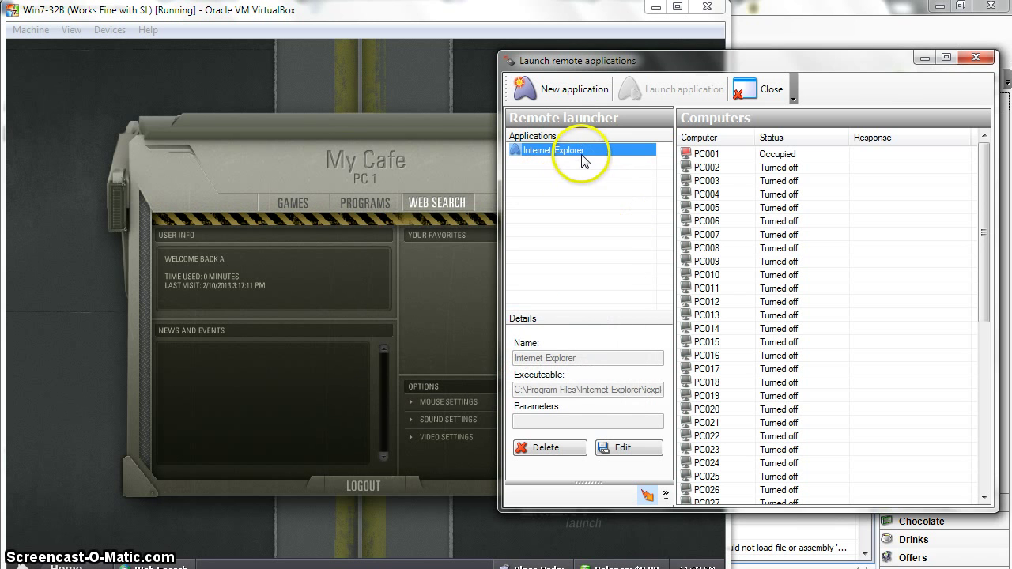
{"action": "left_click", "coordinate": [603, 450]}
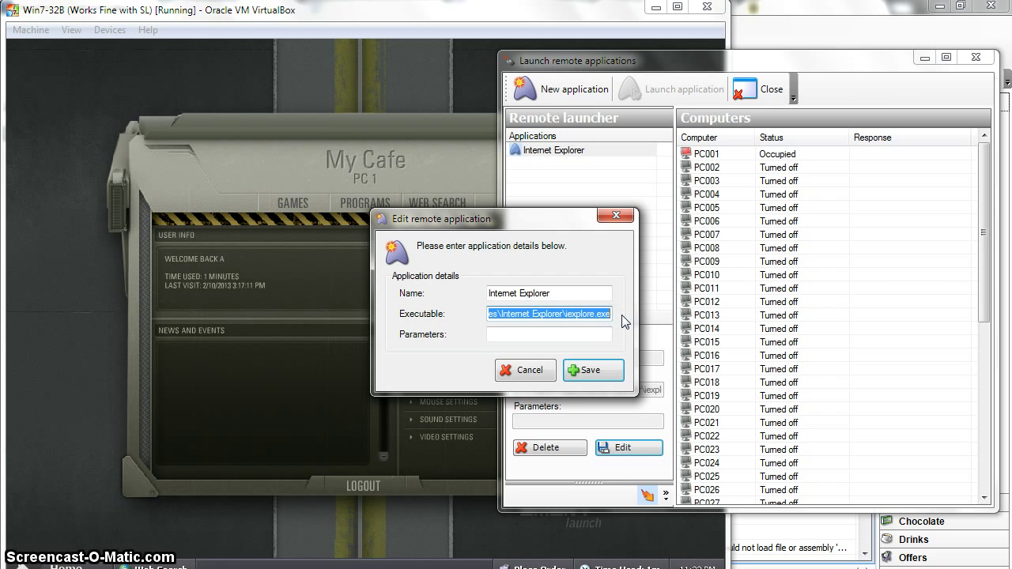
{"action": "left_click", "coordinate": [586, 295]}
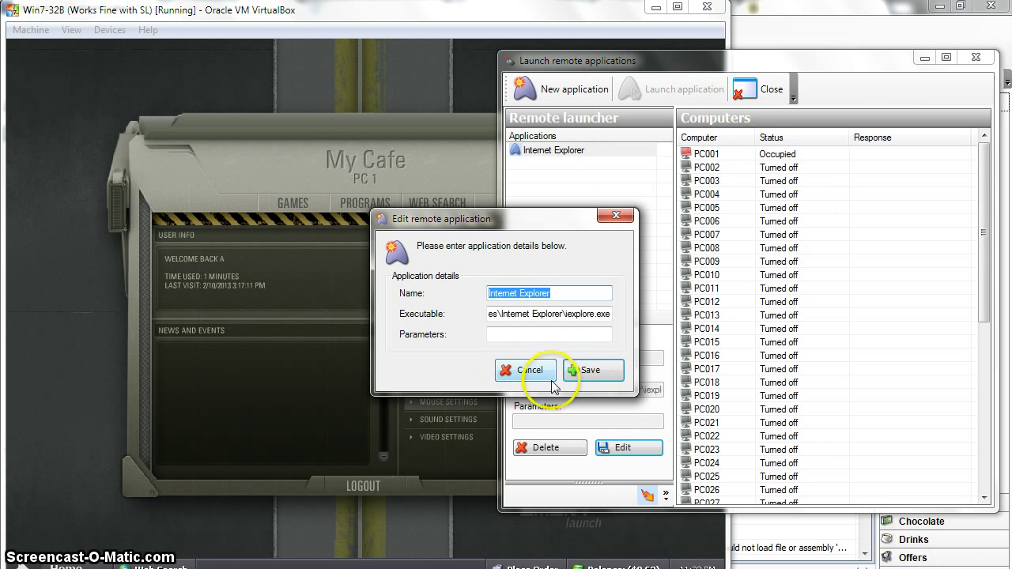
{"action": "left_click", "coordinate": [589, 371]}
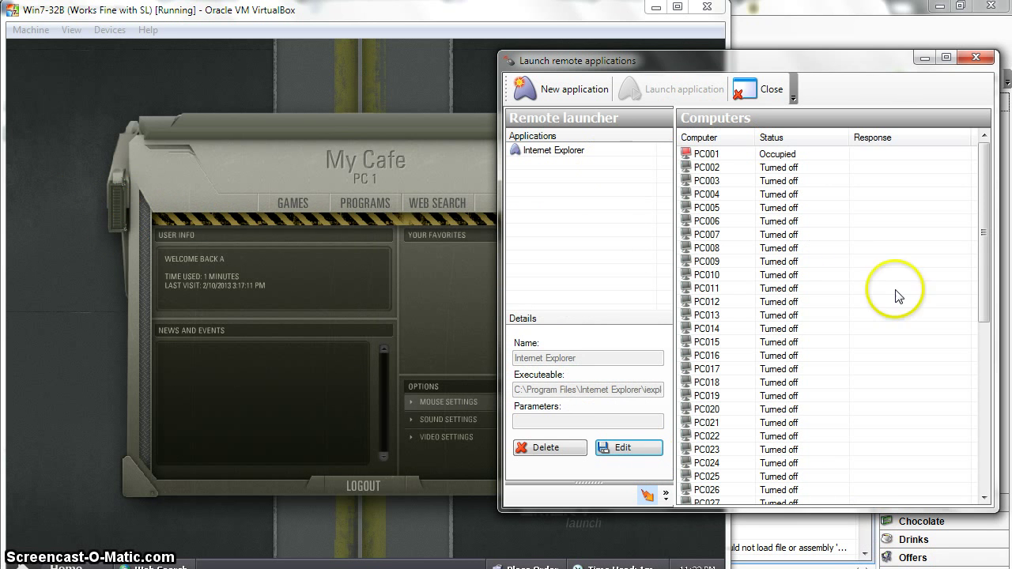
Step: After trying other computers, settle on Internet Explorer with PC001 as the launch target
{"action": "left_click", "coordinate": [637, 150]}
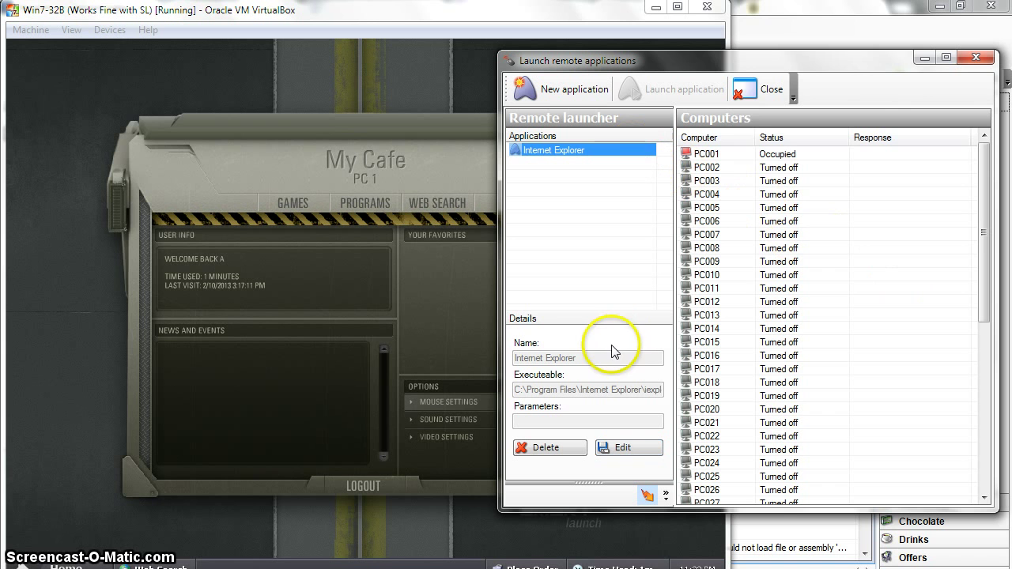
{"action": "left_click", "coordinate": [775, 154]}
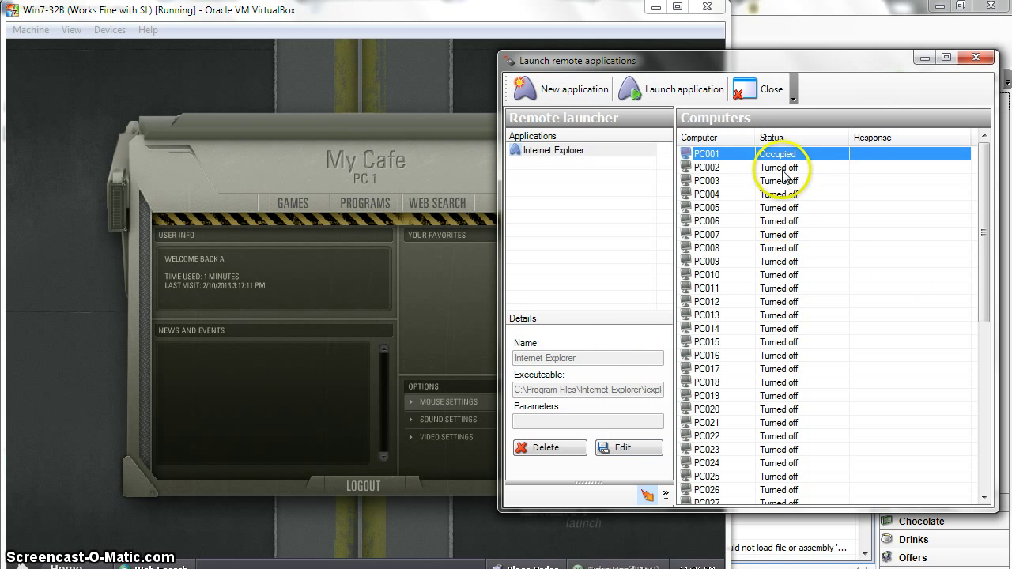
{"action": "left_click", "coordinate": [783, 207], "text": "shift"}
{"action": "left_click", "coordinate": [783, 208]}
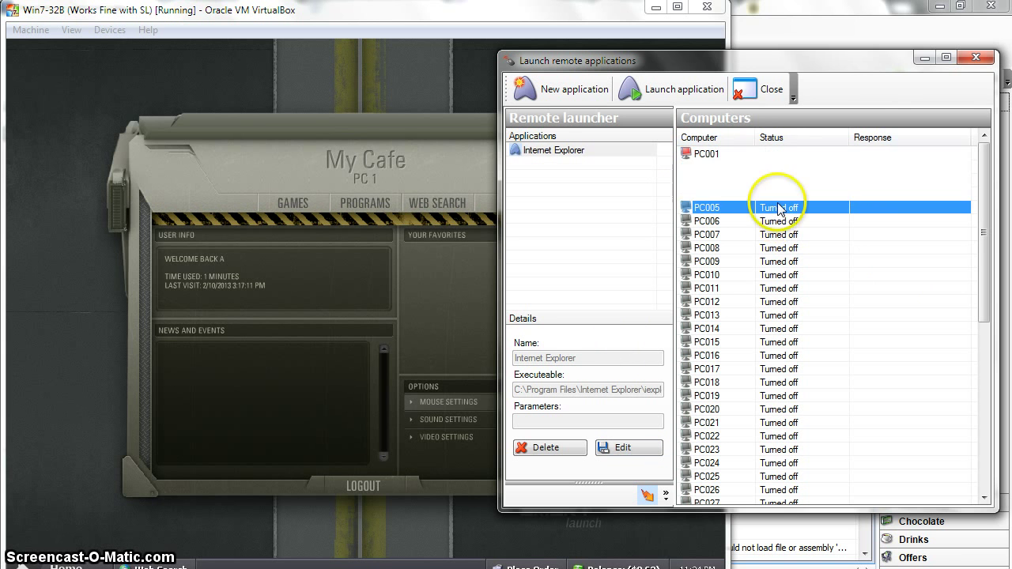
{"action": "left_click", "coordinate": [743, 170]}
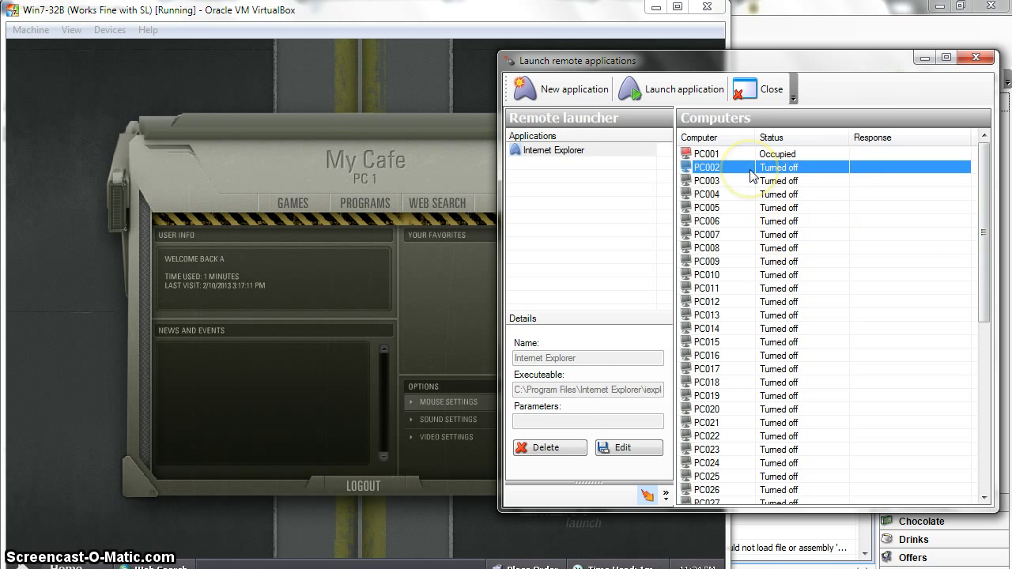
{"action": "left_click", "coordinate": [704, 153]}
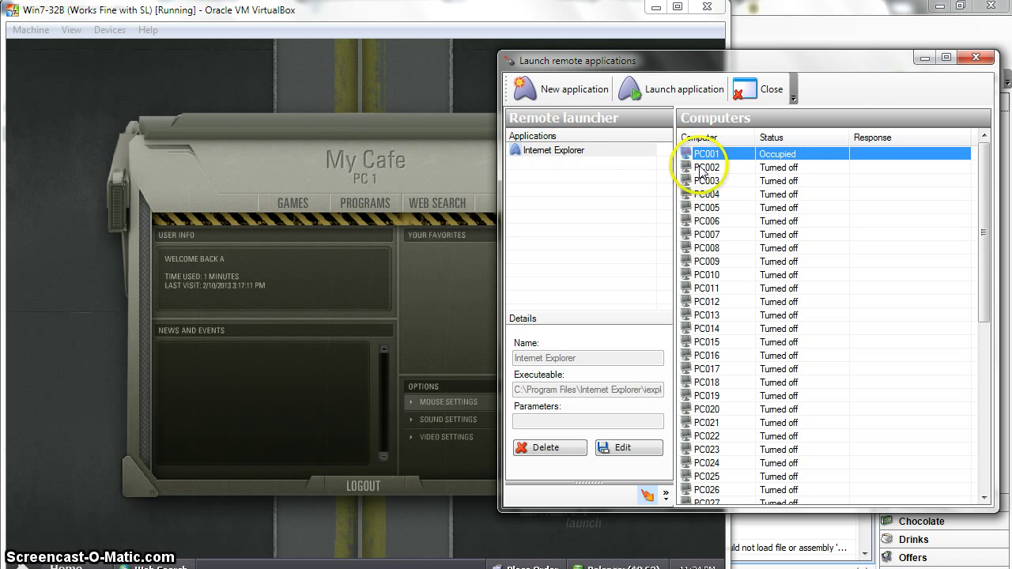
{"action": "left_click", "coordinate": [552, 154]}
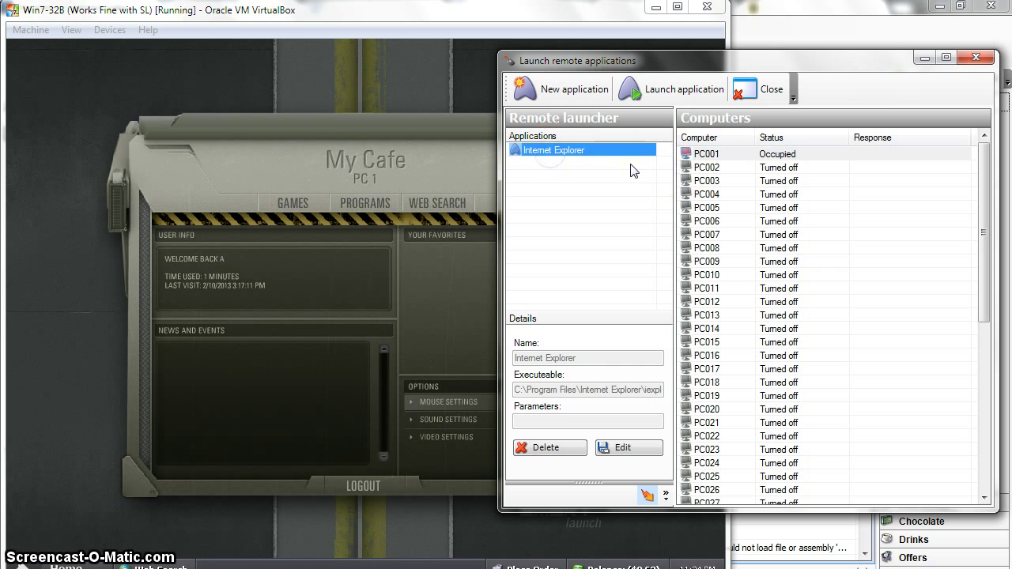
{"action": "left_click", "coordinate": [781, 156]}
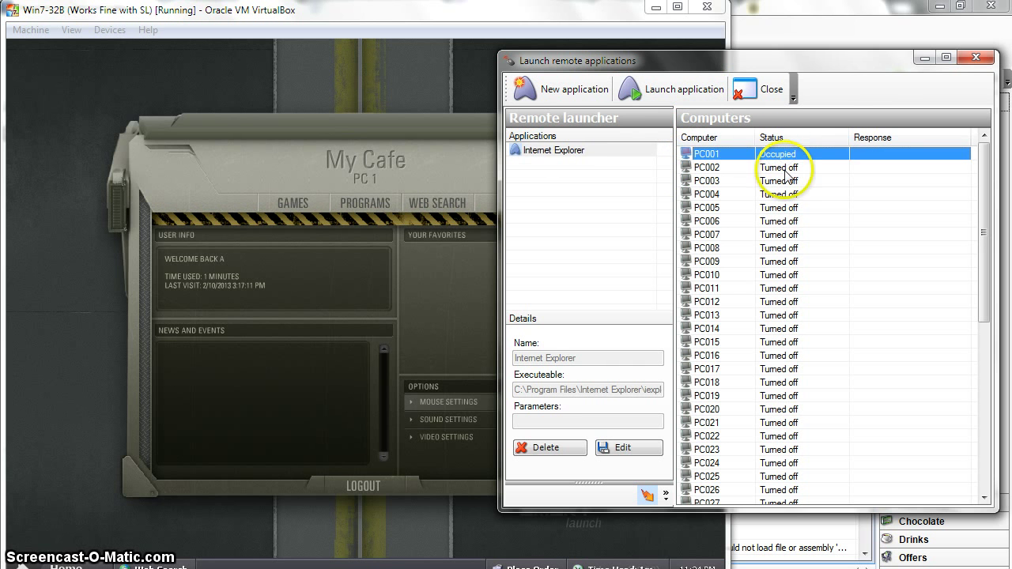
{"action": "left_click", "coordinate": [632, 153]}
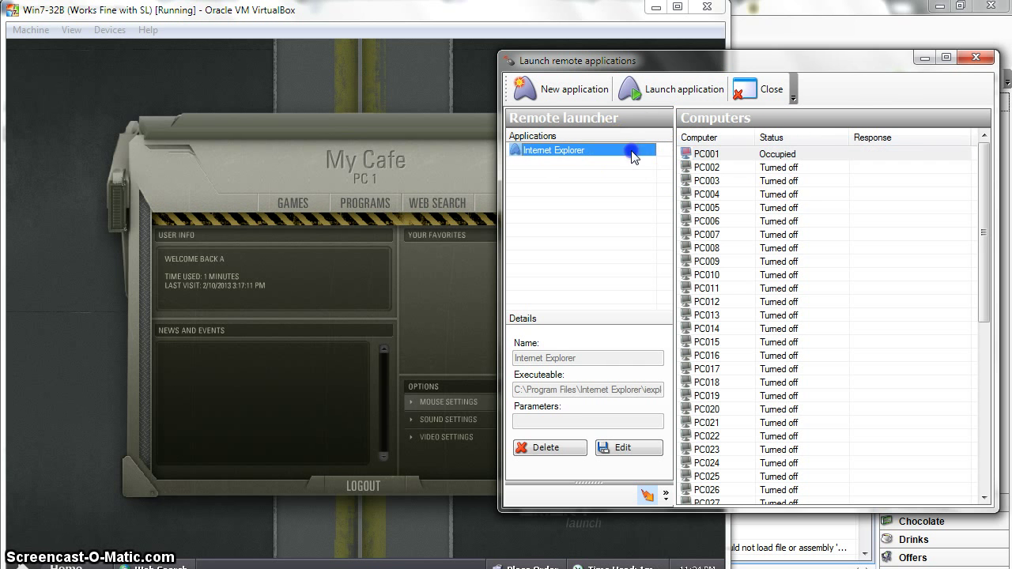
{"action": "left_click", "coordinate": [716, 156]}
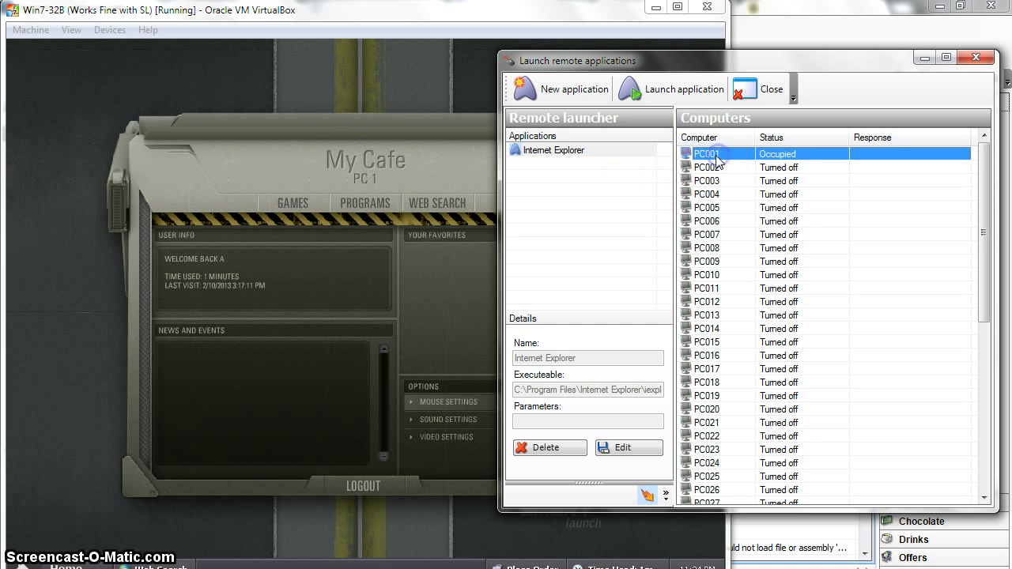
Step: Launch Internet Explorer on PC001 and verify it opens on the client, reporting Launched
{"action": "left_click", "coordinate": [680, 92]}
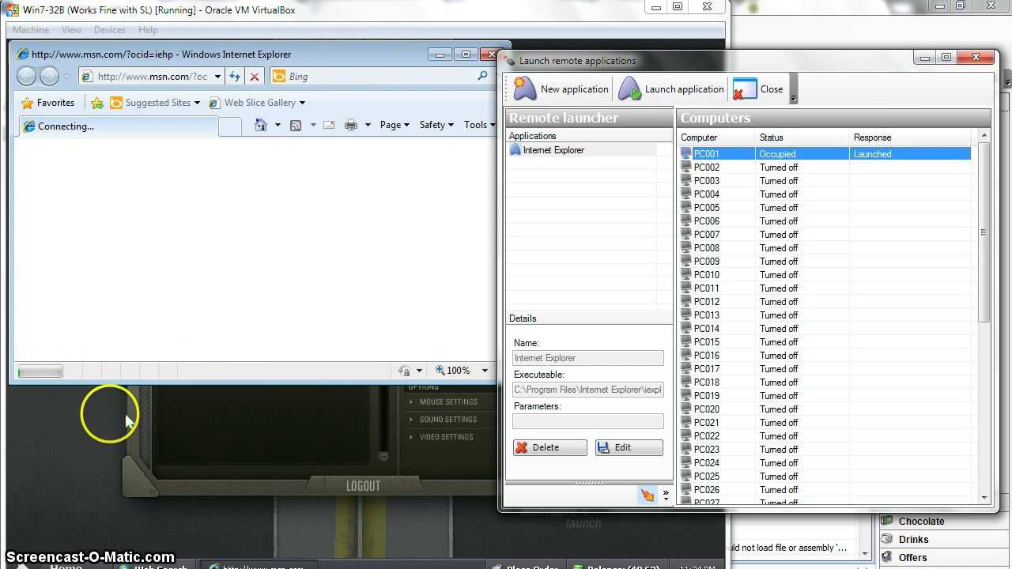
{"action": "left_click", "coordinate": [374, 59]}
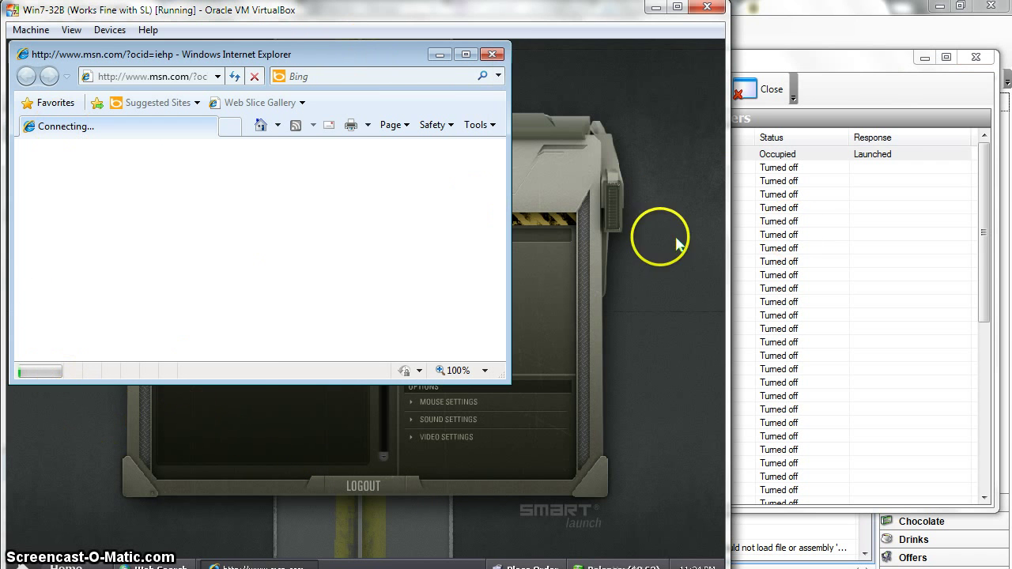
{"action": "left_click", "coordinate": [548, 264]}
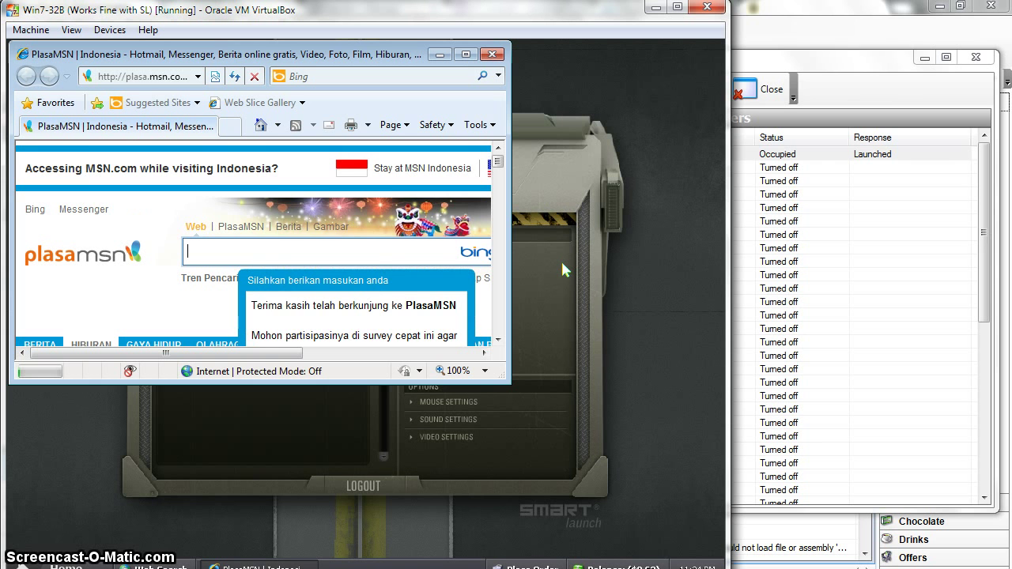
{"action": "left_click", "coordinate": [877, 91]}
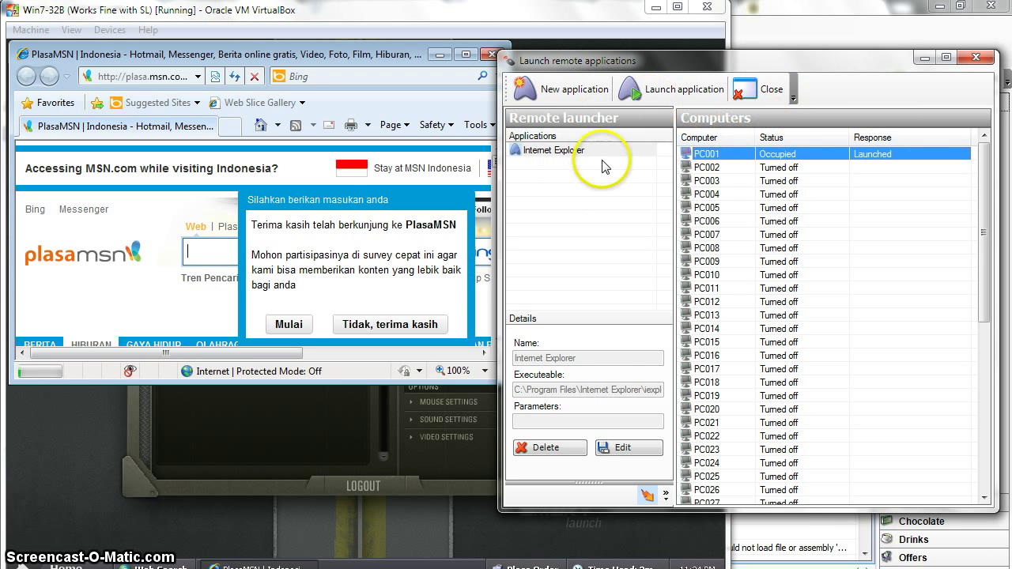
{"action": "left_click", "coordinate": [607, 151]}
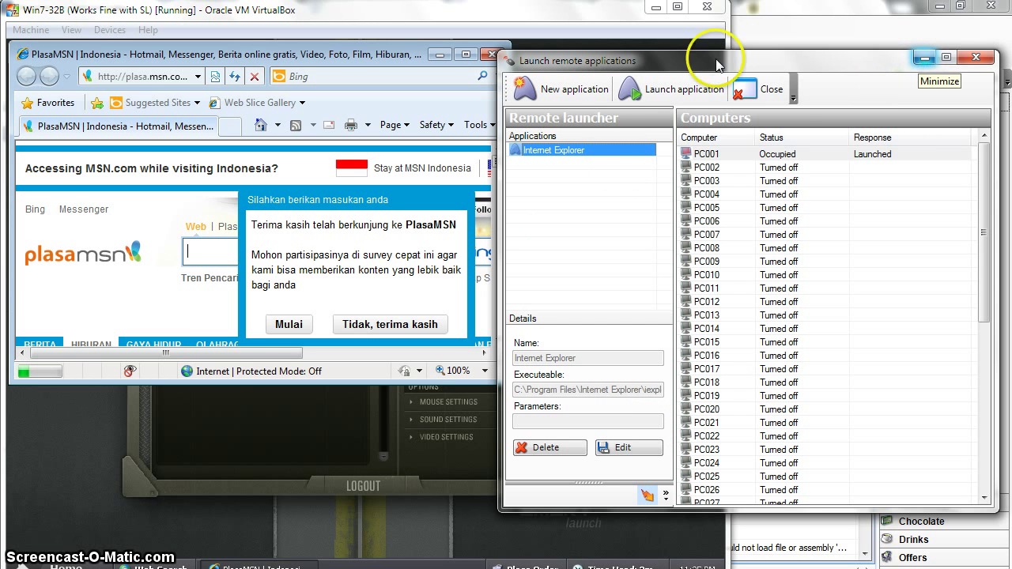
Step: Switch to the 'Launch A Remote Application' Knowledgebase article in Chrome and highlight its title
{"action": "left_click", "coordinate": [257, 538]}
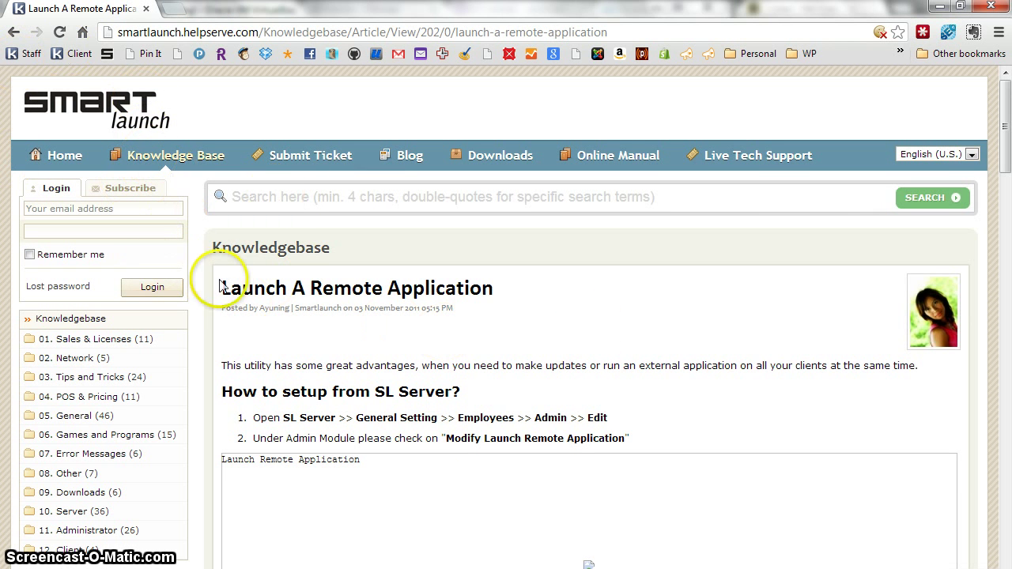
{"action": "left_click_drag", "start_coordinate": [220, 288], "coordinate": [532, 291]}
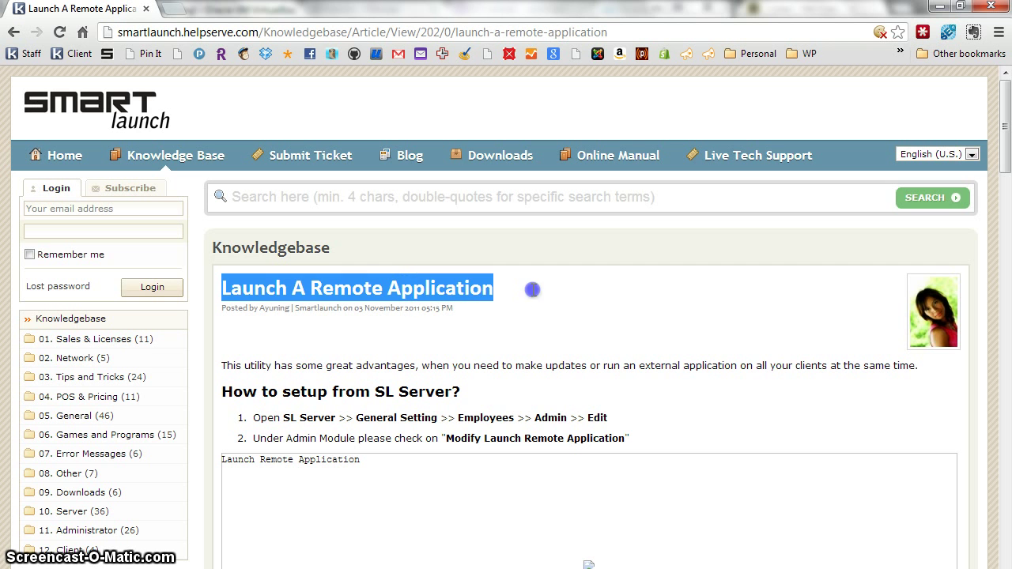
{"action": "left_click", "coordinate": [522, 320]}
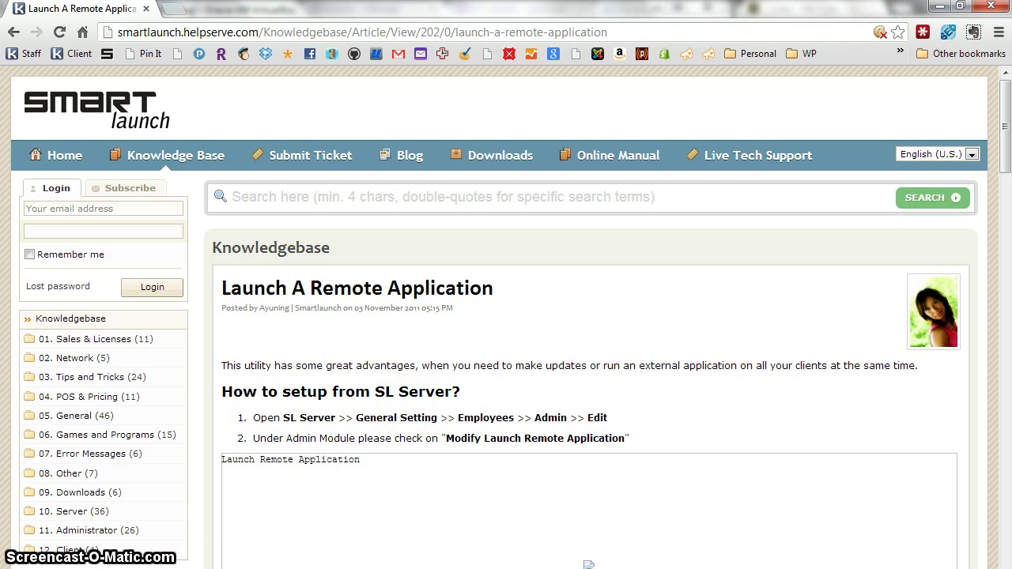
{"action": "mouse_move", "coordinate": [465, 563]}
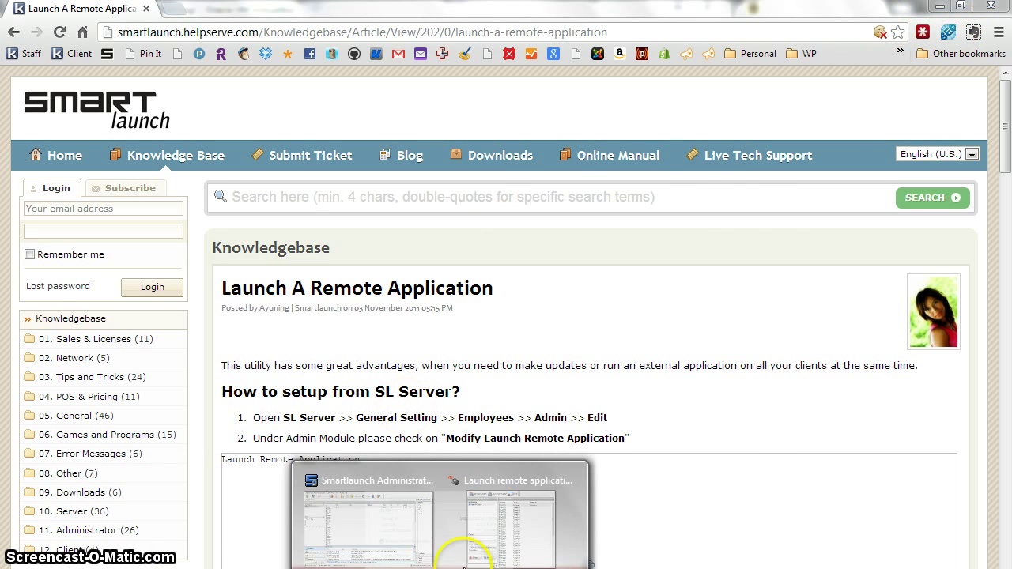
Step: Bring the Launch remote applications window back on top, showing PC001's Launched response
{"action": "left_click", "coordinate": [476, 541]}
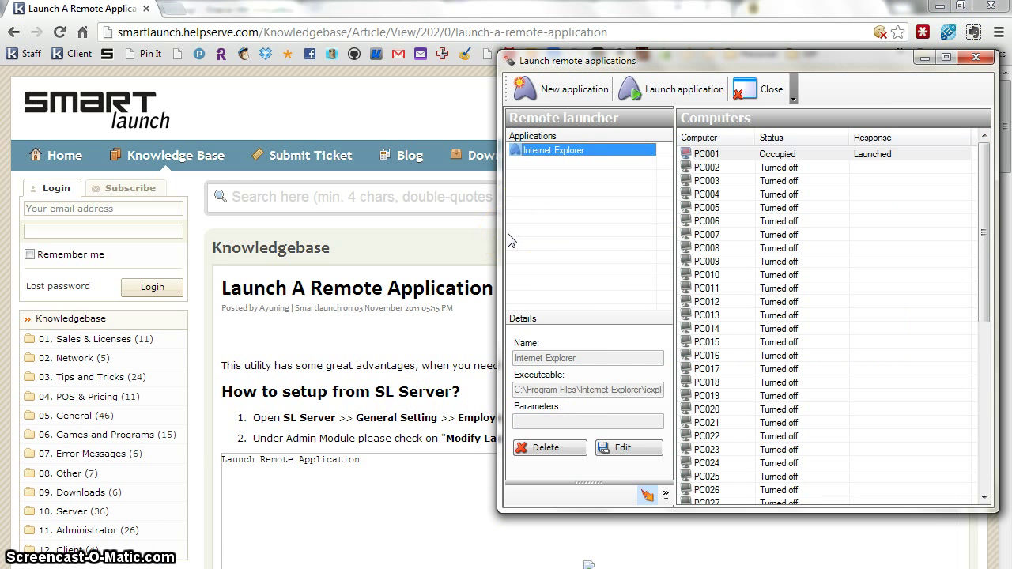